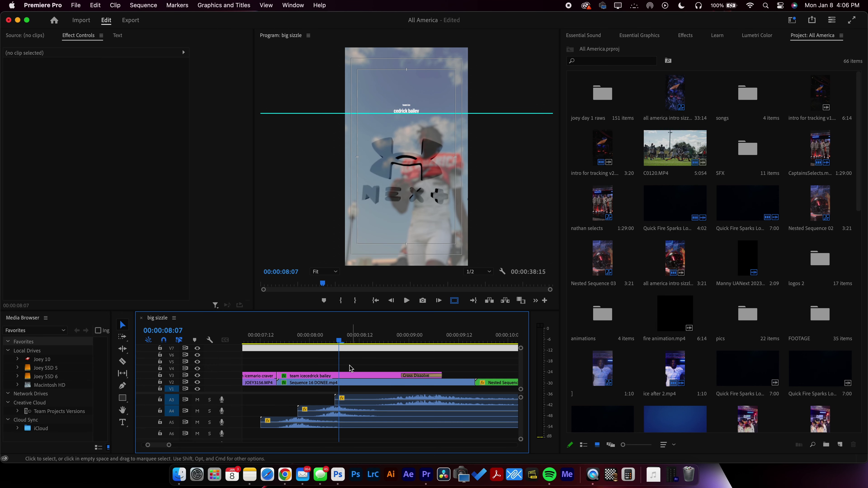
Step: Zoom the timeline out to show the whole big sizzle sequence and set the playhead near its start
{"action": "scroll", "coordinate": [380, 368], "scroll_direction": "down", "scroll_amount": 2}
{"action": "scroll", "coordinate": [380, 369], "scroll_direction": "down", "scroll_amount": 5}
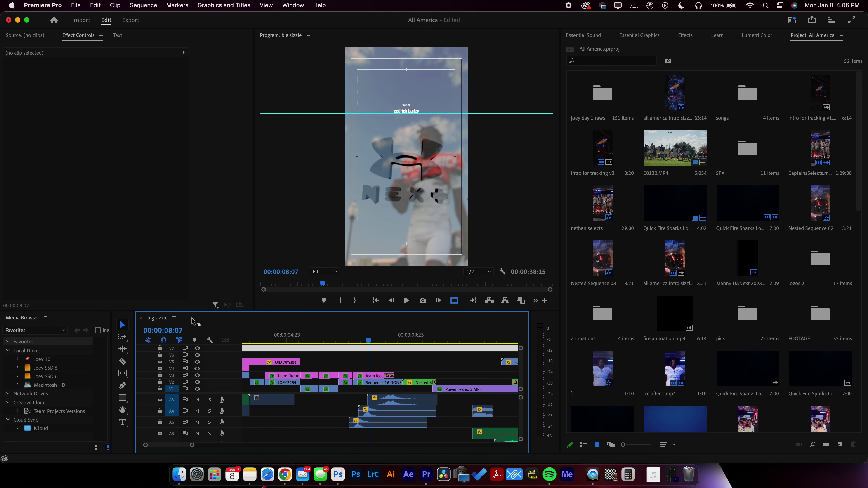
{"action": "left_click", "coordinate": [252, 336]}
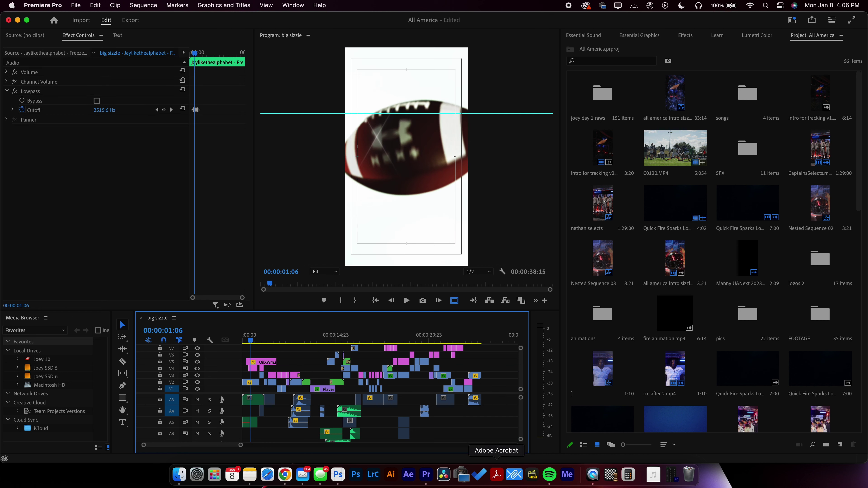
Step: Play the big sizzle sequence from the beginning, then bring up the File menu
{"action": "key", "text": "Home"}
{"action": "key", "text": "space"}
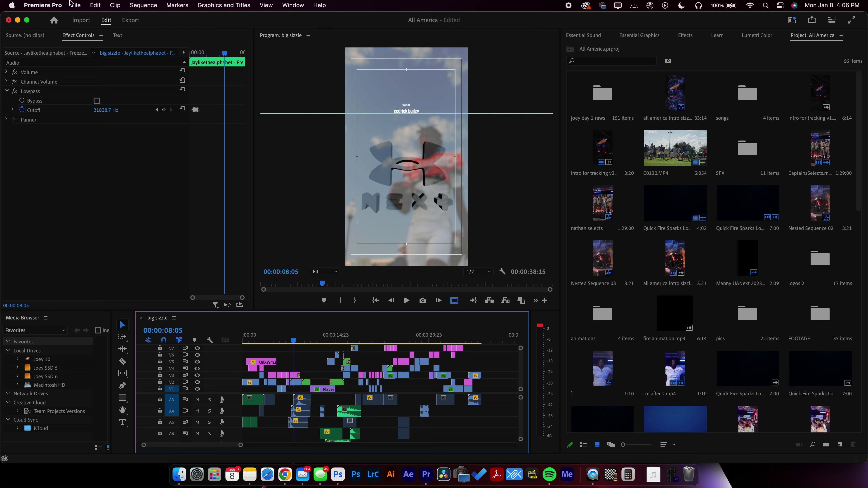
{"action": "left_click", "coordinate": [76, 5]}
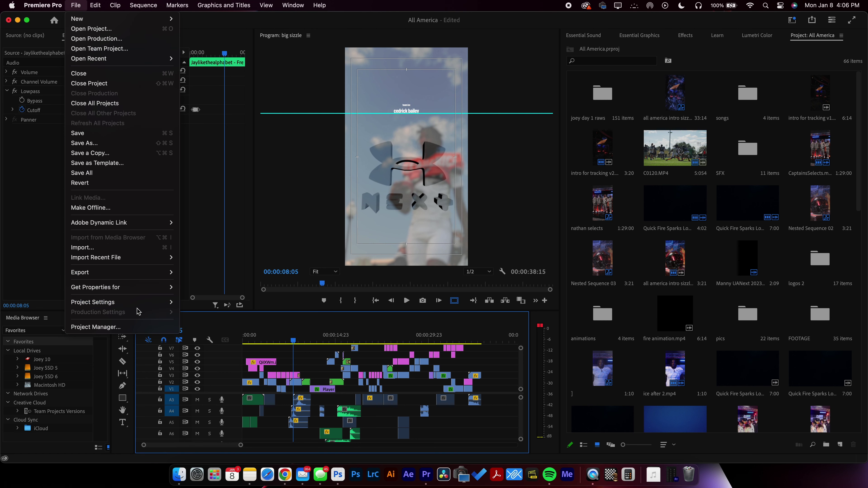
Step: Open Project Manager with big sizzle checked for packaging and start choosing a new destination folder
{"action": "left_click", "coordinate": [135, 328]}
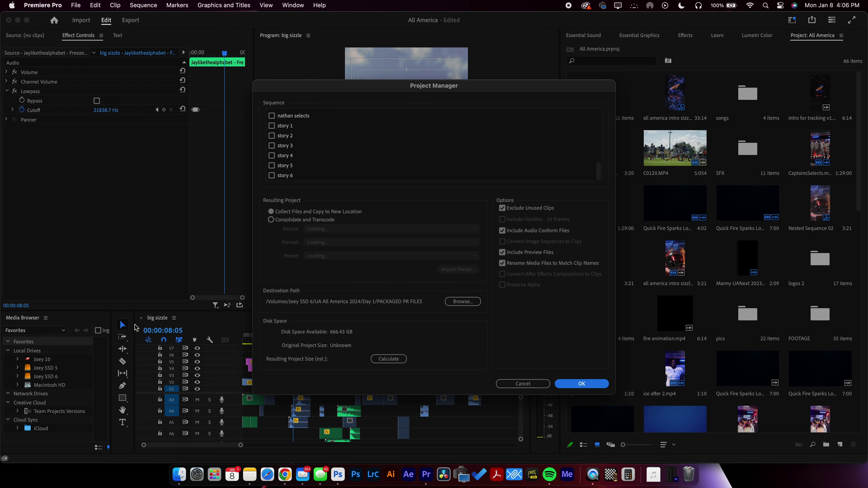
{"action": "scroll", "coordinate": [278, 149], "scroll_direction": "up", "scroll_amount": 10}
{"action": "scroll", "coordinate": [277, 151], "scroll_direction": "up", "scroll_amount": 5}
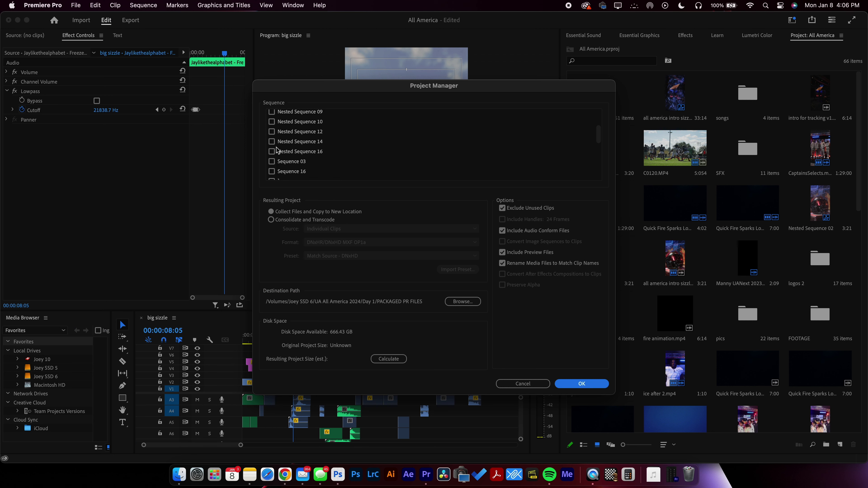
{"action": "scroll", "coordinate": [277, 150], "scroll_direction": "down", "scroll_amount": 8}
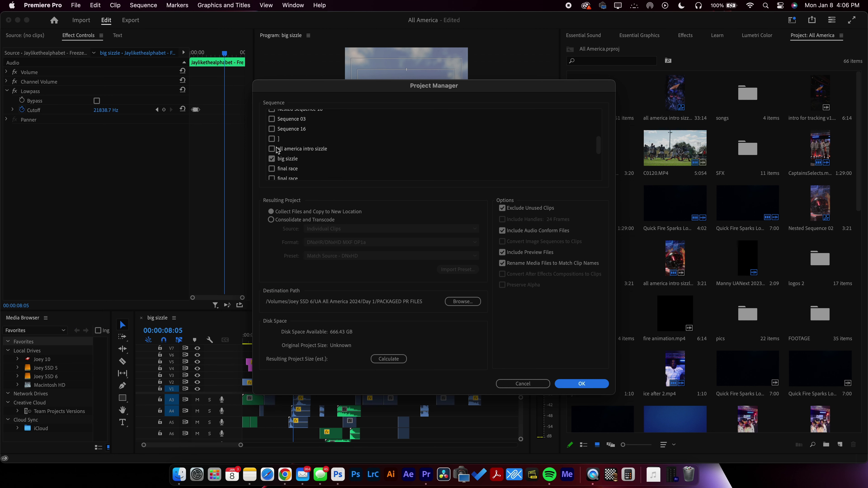
{"action": "scroll", "coordinate": [277, 151], "scroll_direction": "up", "scroll_amount": 2}
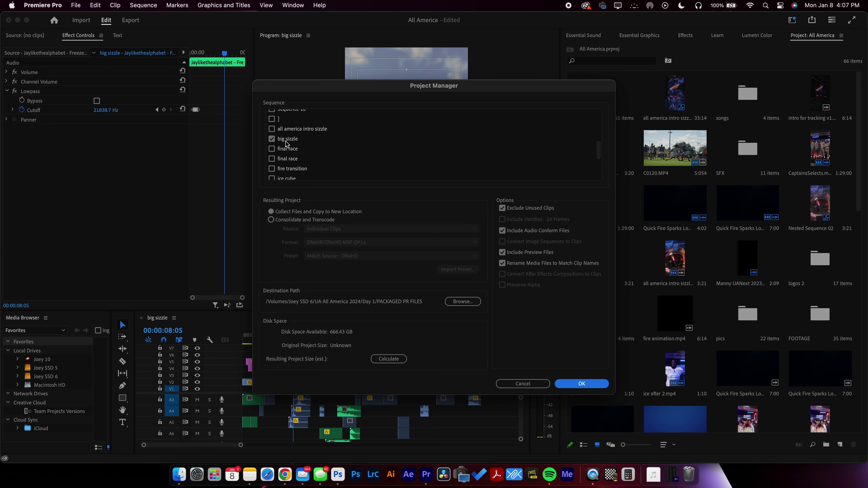
{"action": "left_click", "coordinate": [463, 301]}
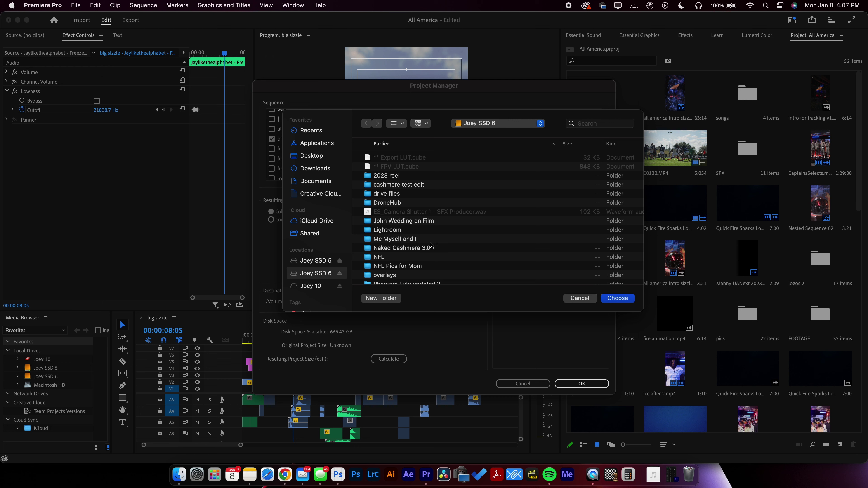
Step: Point the destination at the UA All America 2024 folder on Joey SSD 6
{"action": "scroll", "coordinate": [421, 239], "scroll_direction": "down", "scroll_amount": 5}
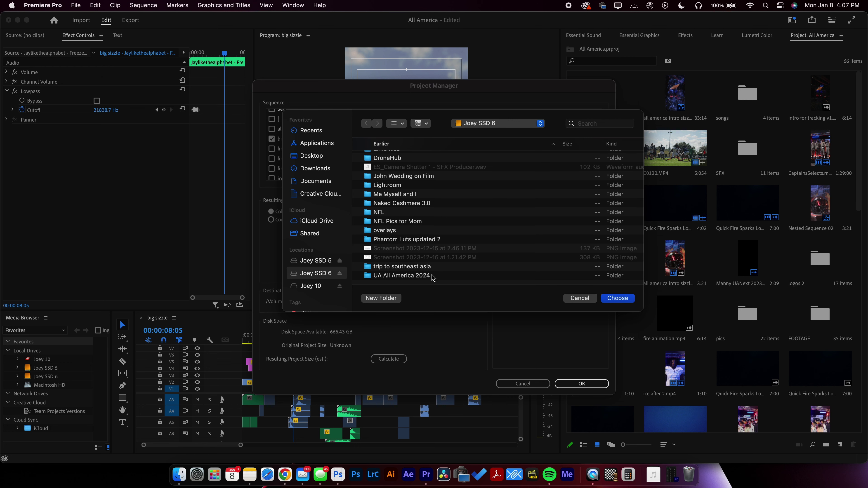
{"action": "double_click", "coordinate": [440, 276]}
{"action": "scroll", "coordinate": [409, 271], "scroll_direction": "down", "scroll_amount": 2}
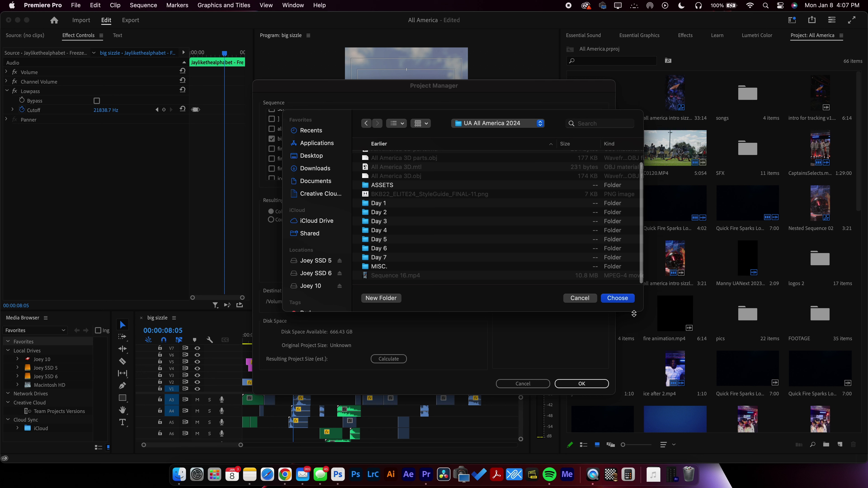
{"action": "left_click", "coordinate": [618, 298]}
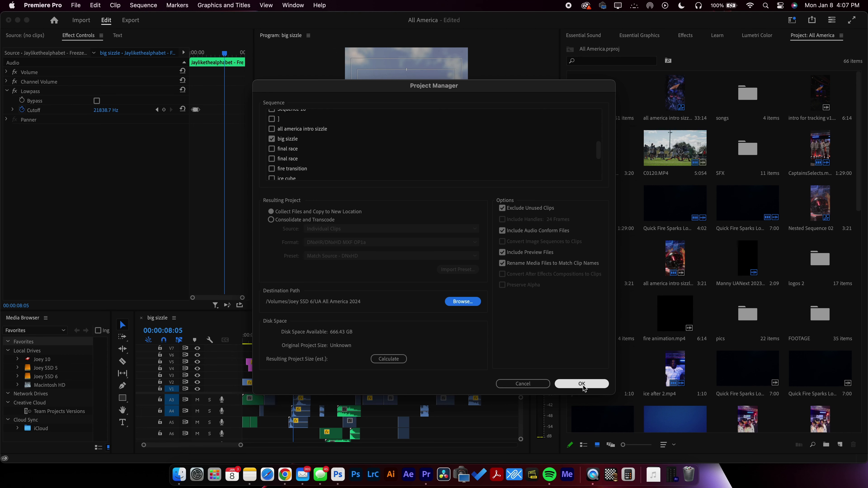
Step: Save the project and run Project Manager to collect files into Copied_All America
{"action": "left_click", "coordinate": [583, 384]}
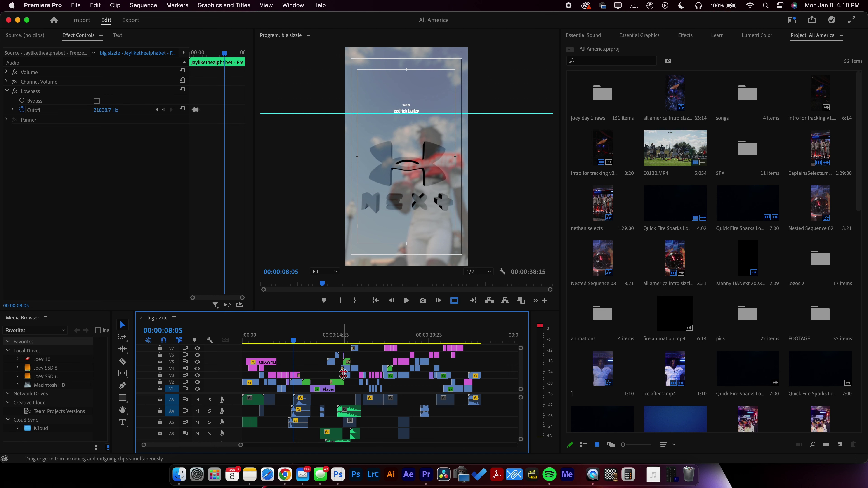
{"action": "key", "text": "super+s"}
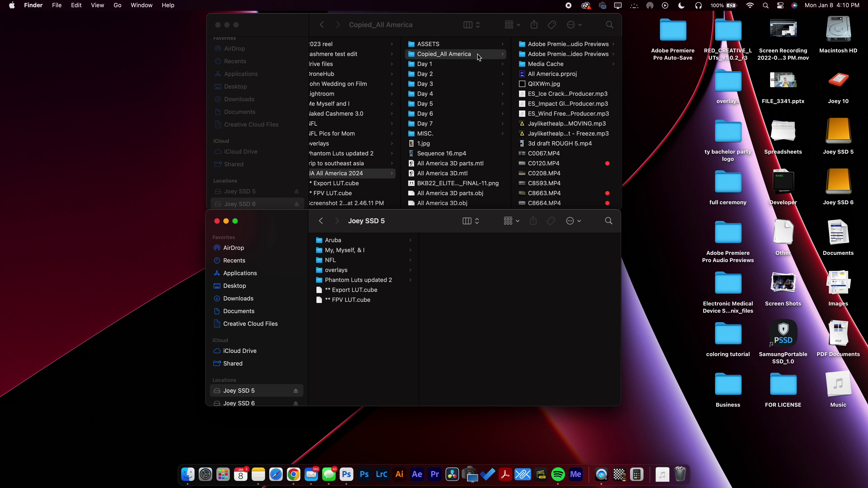
Step: Copy the Copied_All America folder onto Joey SSD 5, then select UA All America 2024
{"action": "left_click_drag", "start_coordinate": [479, 58], "coordinate": [382, 339]}
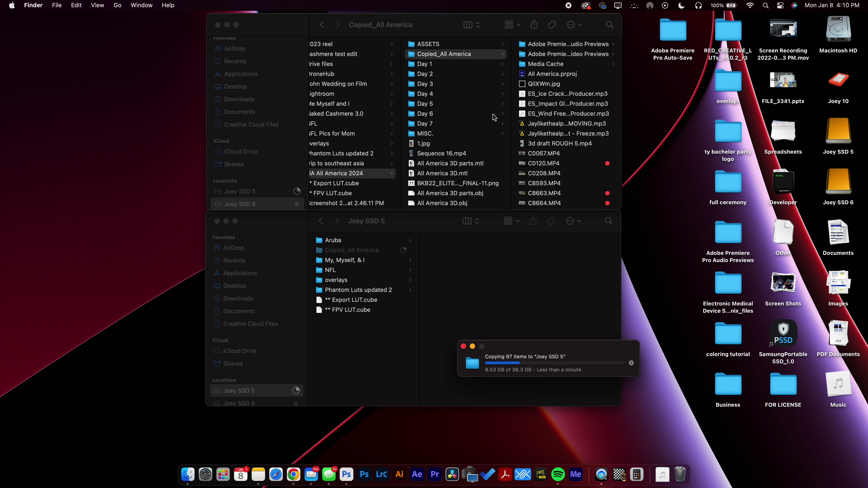
{"action": "left_click", "coordinate": [364, 172]}
{"action": "key", "text": "Return"}
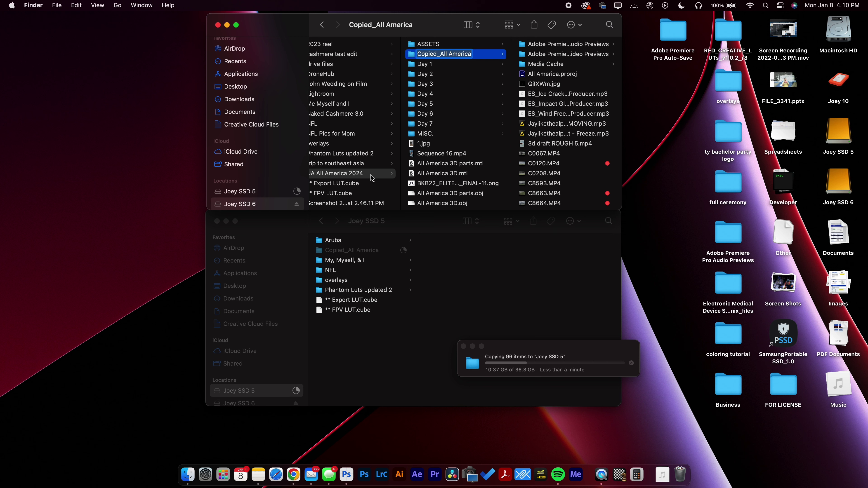
{"action": "left_click", "coordinate": [372, 177]}
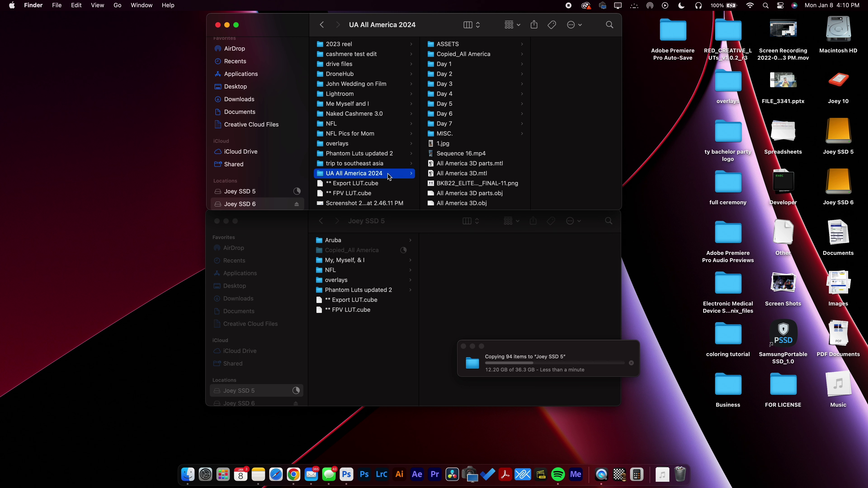
Step: Check Get Info for UA All America 2024, then show Joey SSD 6's top level
{"action": "right_click", "coordinate": [395, 176]}
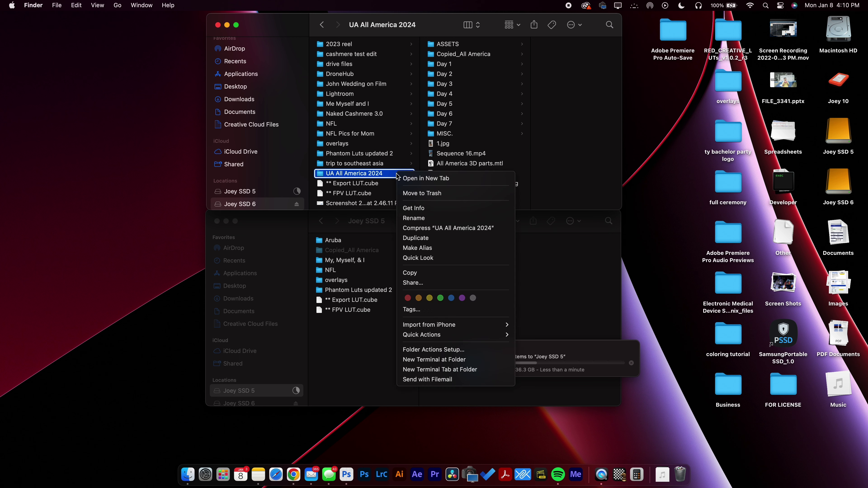
{"action": "left_click", "coordinate": [424, 209]}
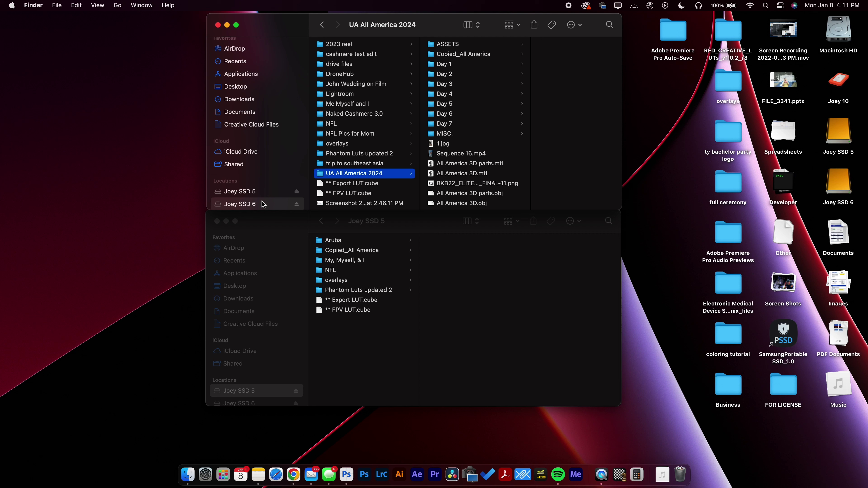
{"action": "left_click", "coordinate": [300, 207]}
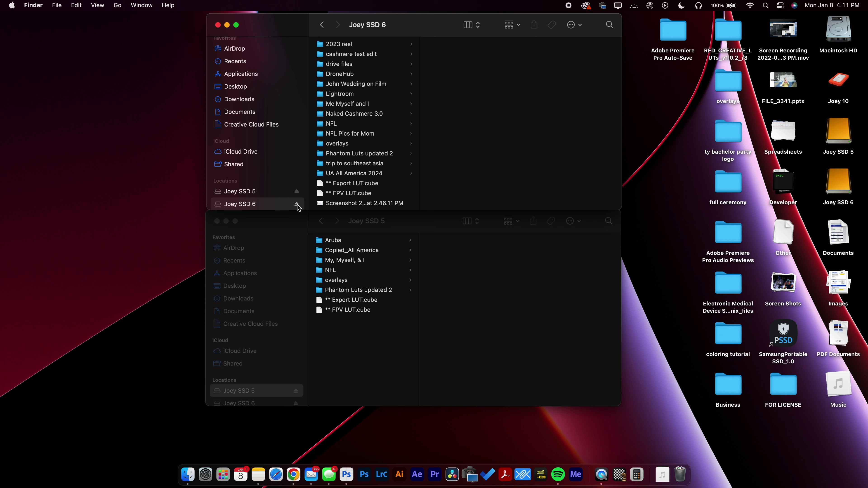
Step: Eject Joey SSD 6 and open the Copied_All America folder on Joey SSD 5
{"action": "left_click", "coordinate": [296, 204]}
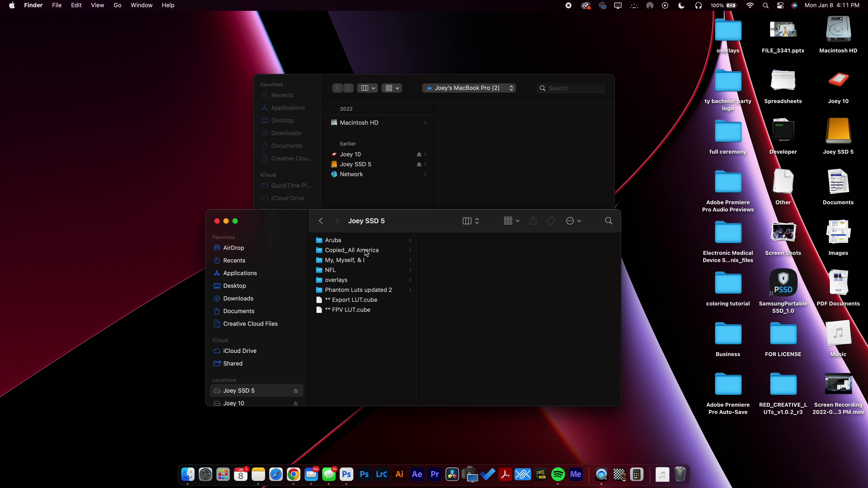
{"action": "left_click", "coordinate": [398, 253]}
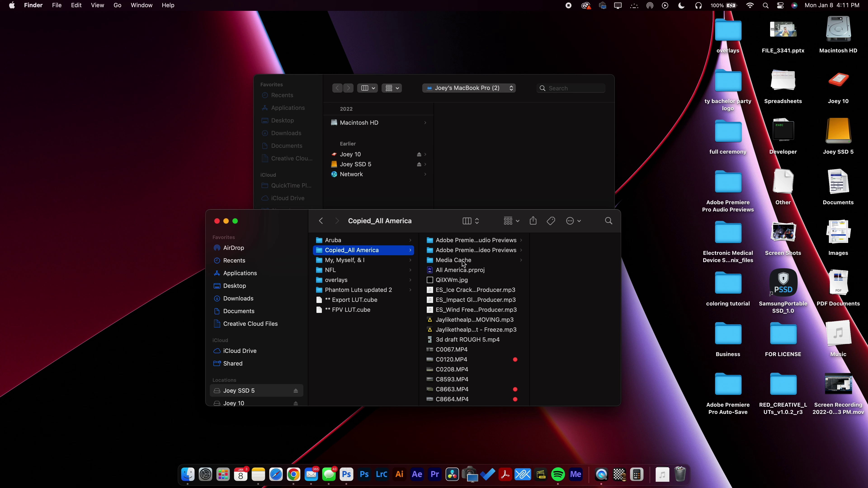
{"action": "scroll", "coordinate": [478, 284], "scroll_direction": "down", "scroll_amount": 5}
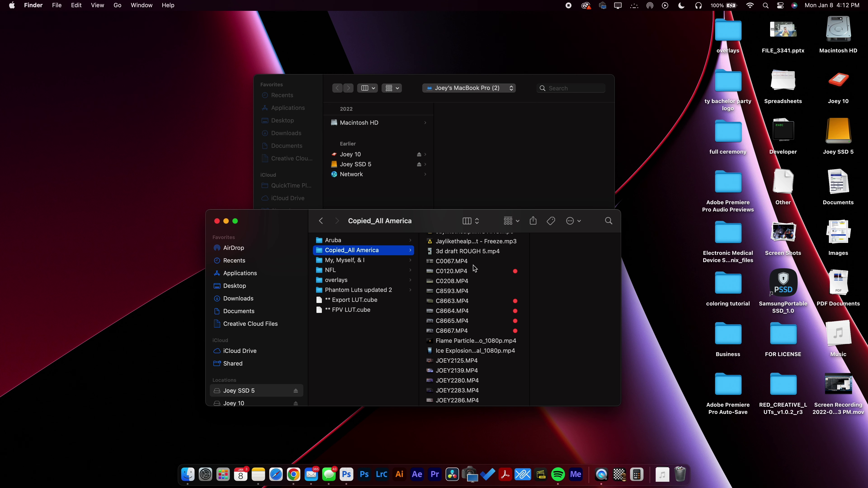
Step: Look through the copied clips and open All America.prproj in Premiere Pro
{"action": "left_click", "coordinate": [474, 263]}
{"action": "key", "text": "Down"}
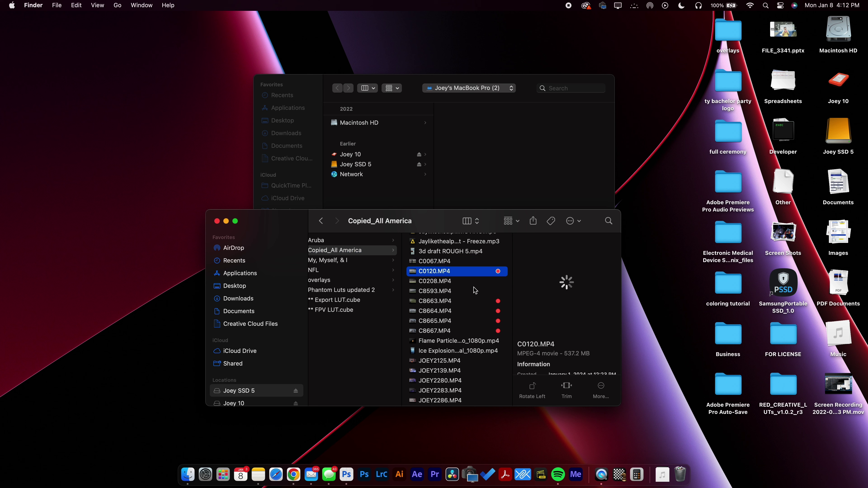
{"action": "scroll", "coordinate": [472, 285], "scroll_direction": "down", "scroll_amount": 15}
{"action": "scroll", "coordinate": [471, 329], "scroll_direction": "up", "scroll_amount": 15}
{"action": "left_click", "coordinate": [477, 270]}
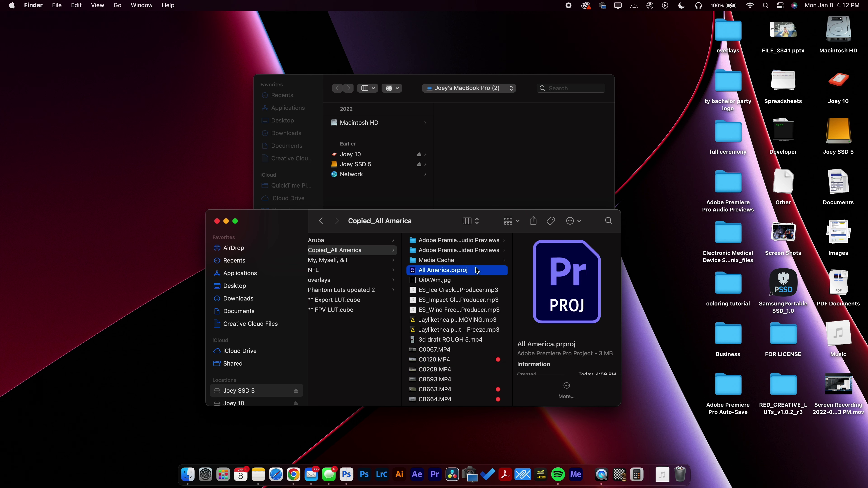
{"action": "double_click", "coordinate": [484, 275]}
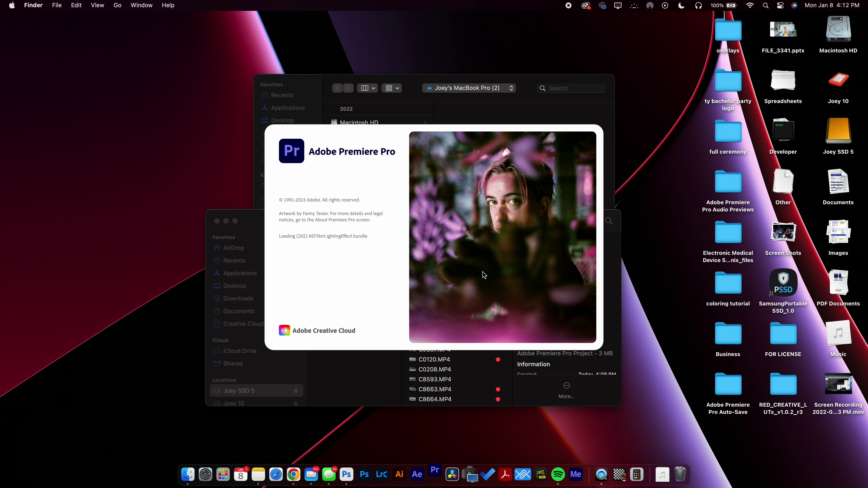